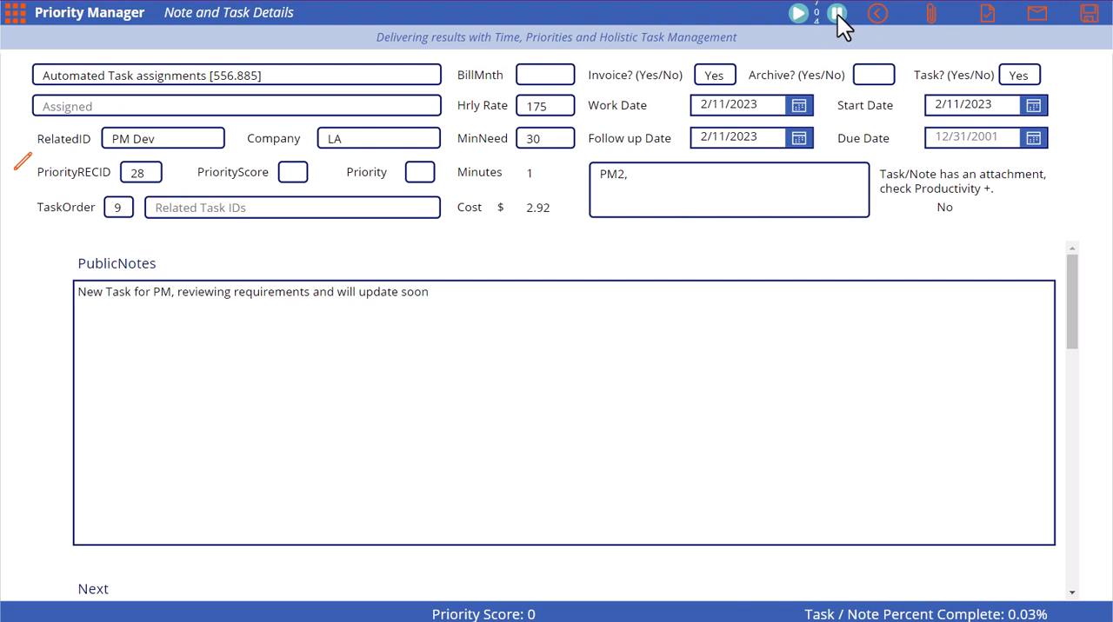
Check the form for adding a task or note from the Automated Task assignments record, dismiss it, and save the record.
click(988, 17)
click(626, 302)
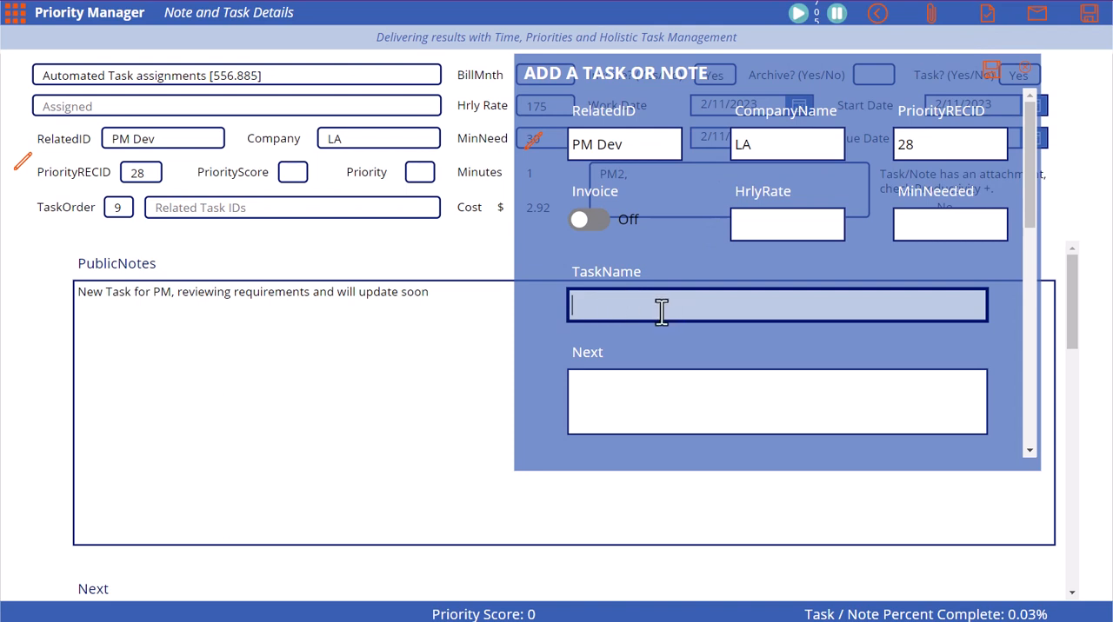
click(1024, 70)
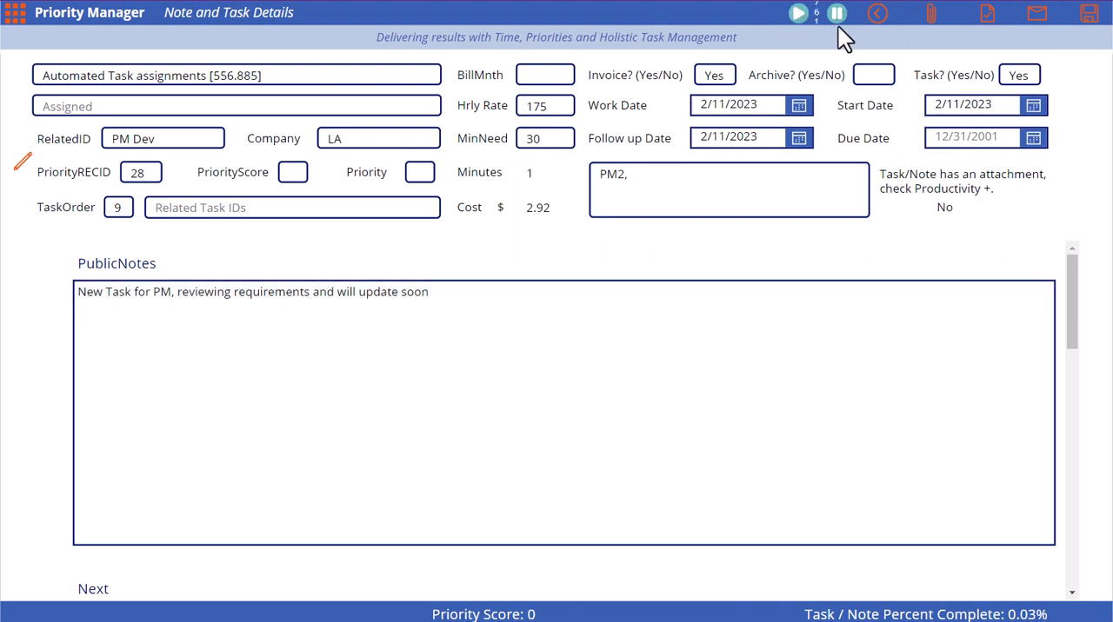
click(1087, 17)
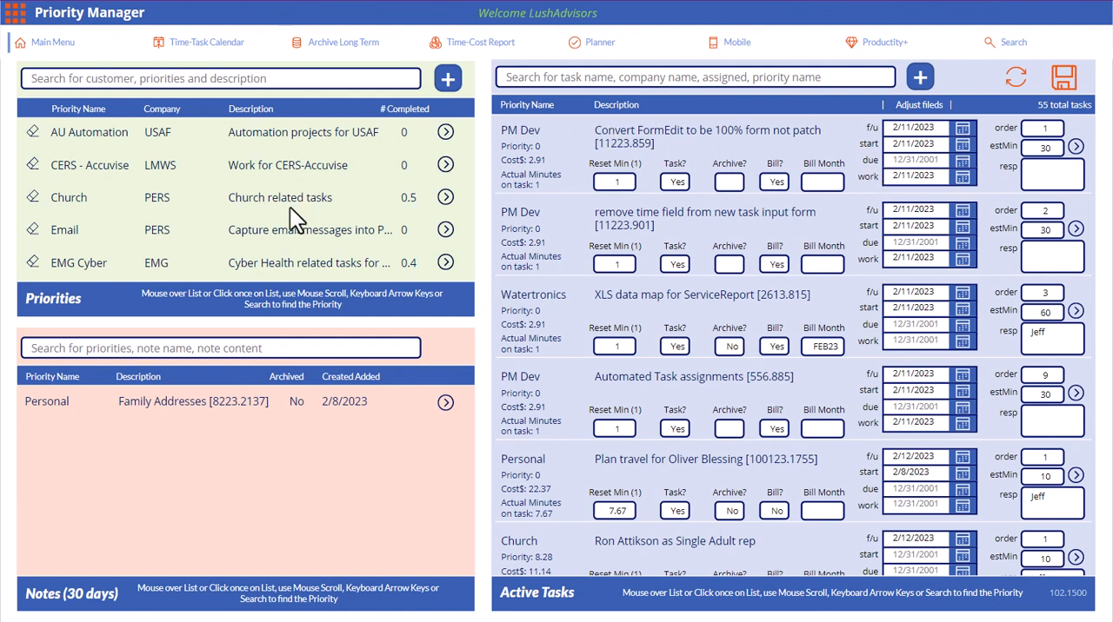
Find the PM Dev priority by searching for "PM", view its new-task form, and return without saving.
click(92, 88)
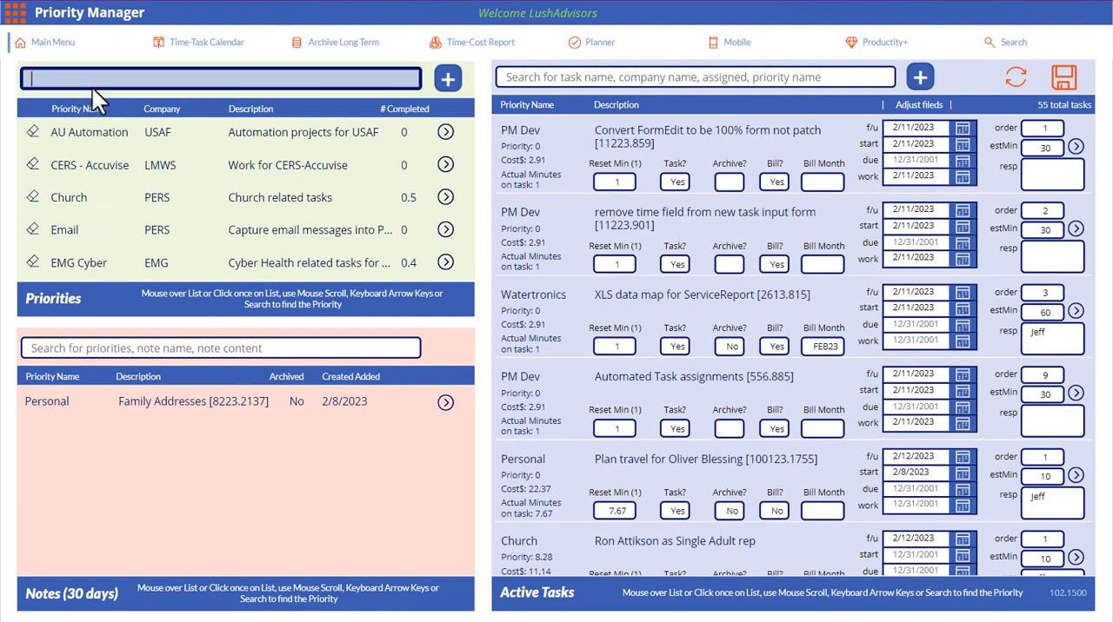
text(PM)
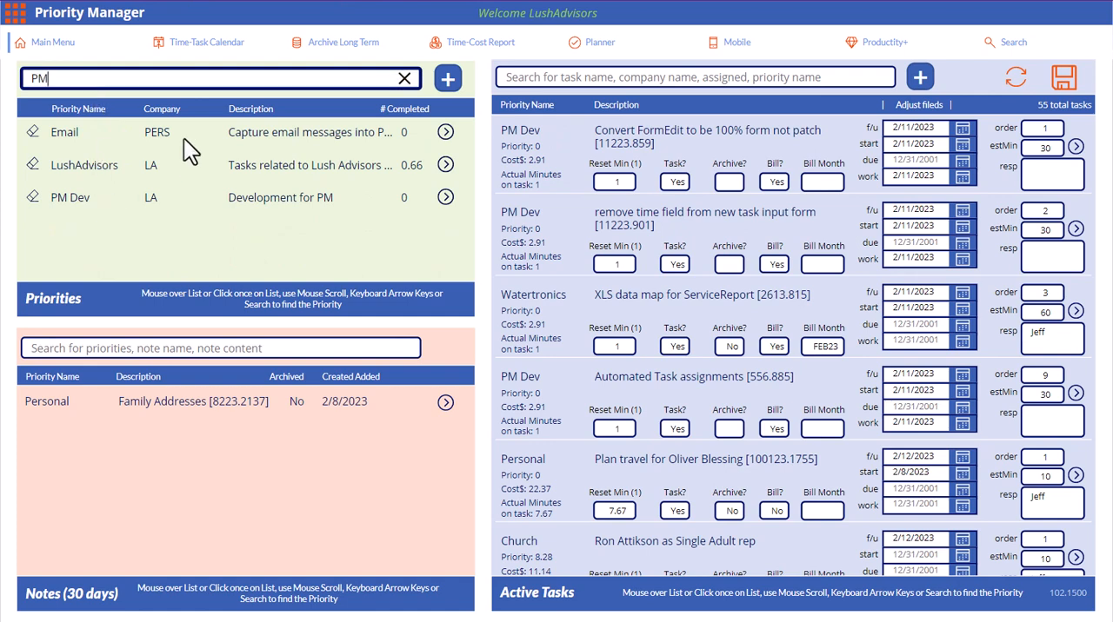
click(447, 201)
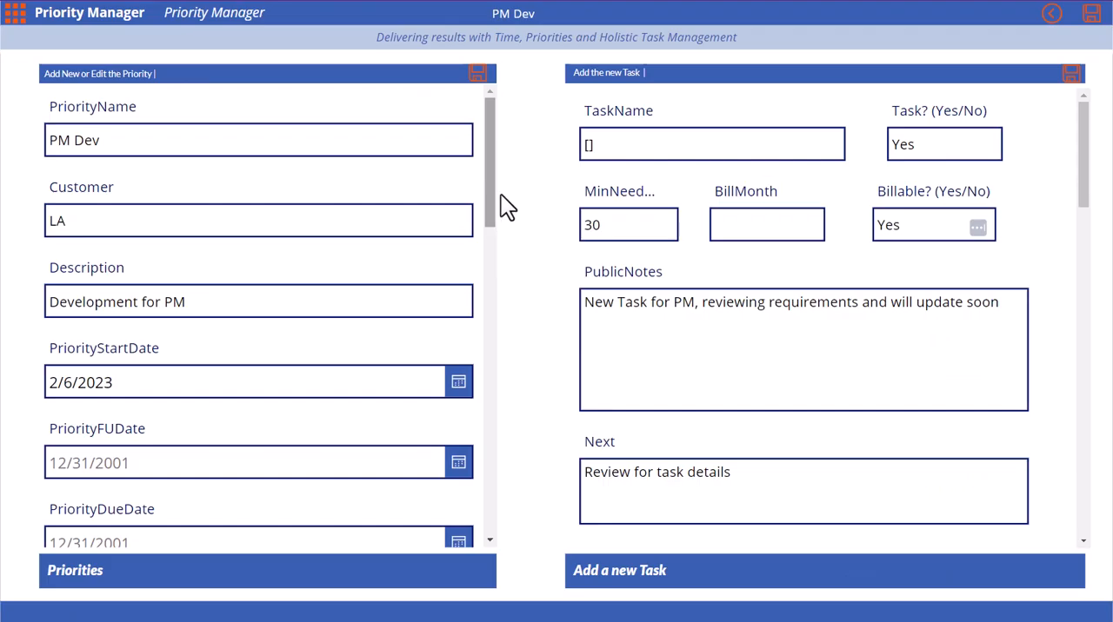
drag(614, 143, 544, 142)
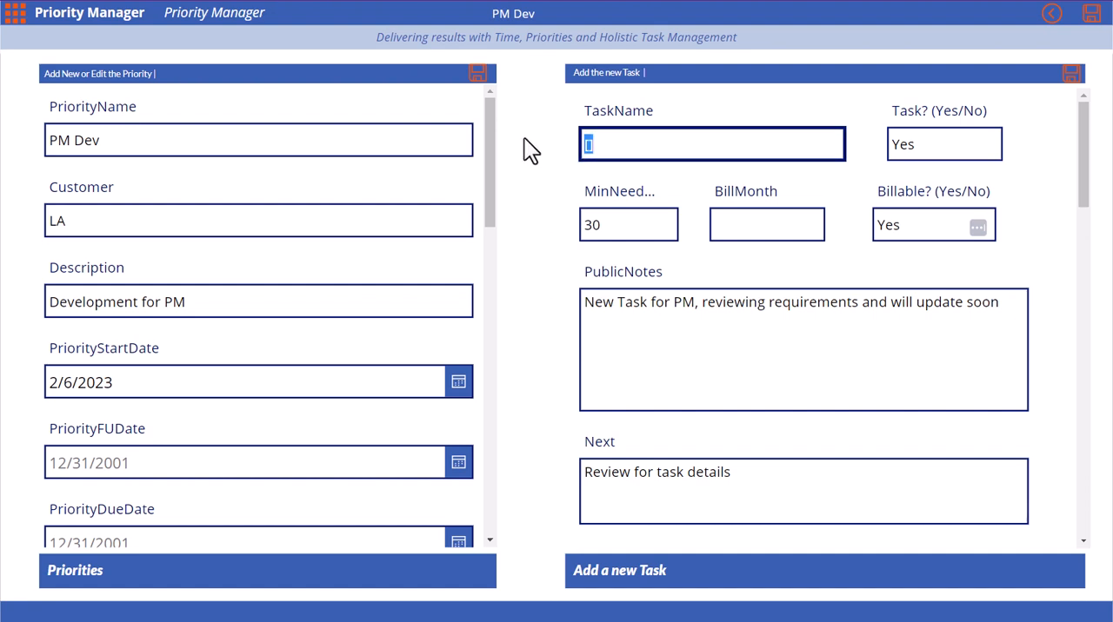
click(1052, 15)
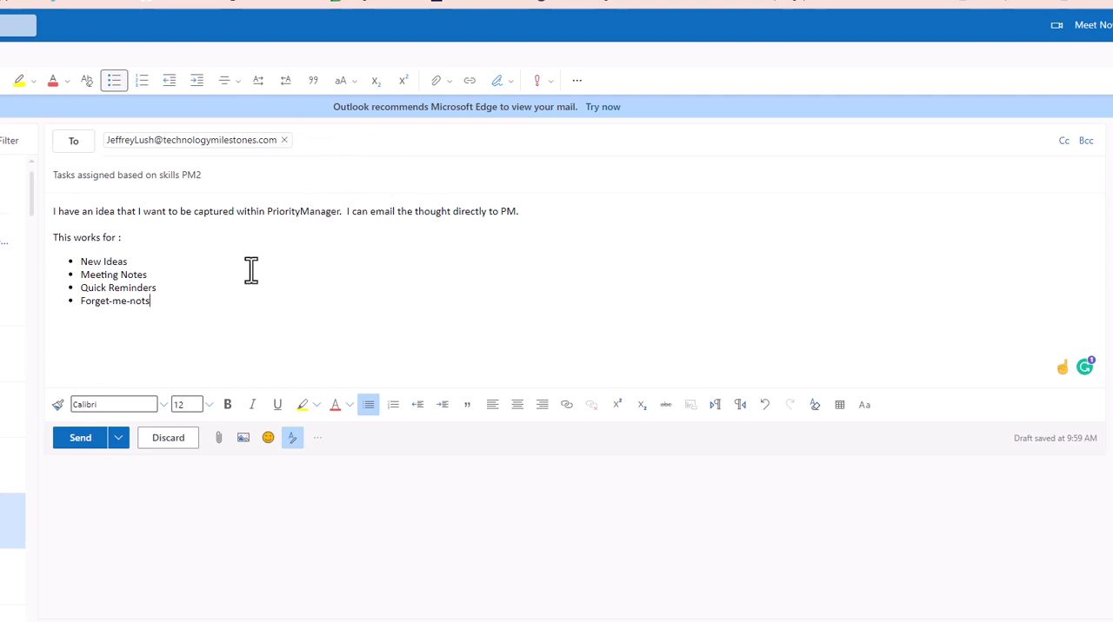
Switch to Outlook and send the drafted email with the subject "Tasks assigned based on skills PM2".
click(84, 441)
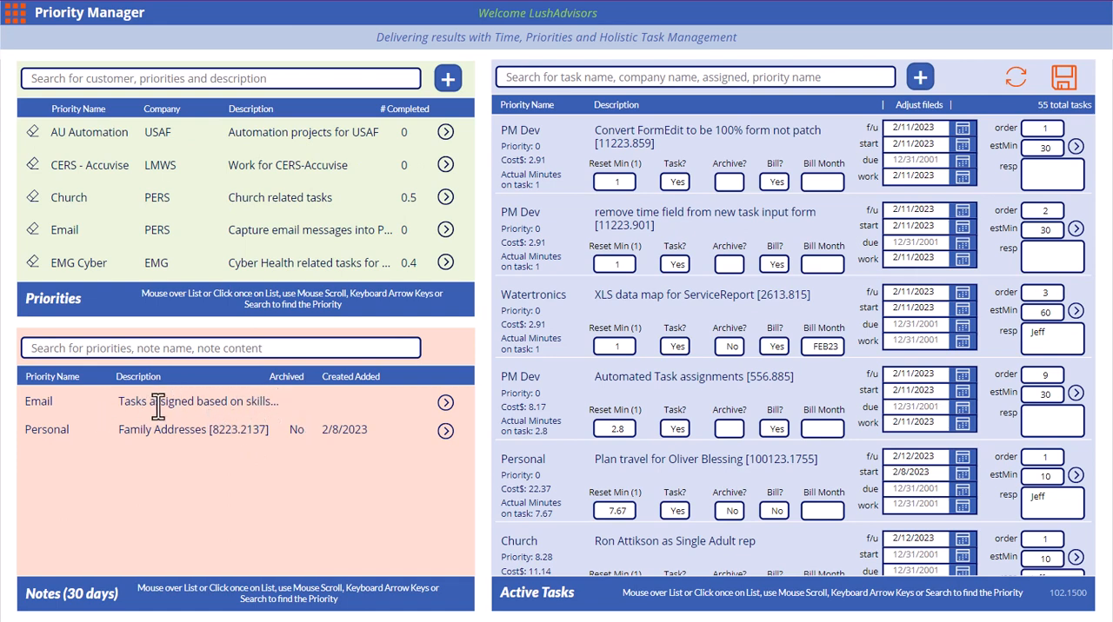
Switch to Priority Manager, open the "Tasks assigned based on skills" email note, and look through its details.
click(445, 403)
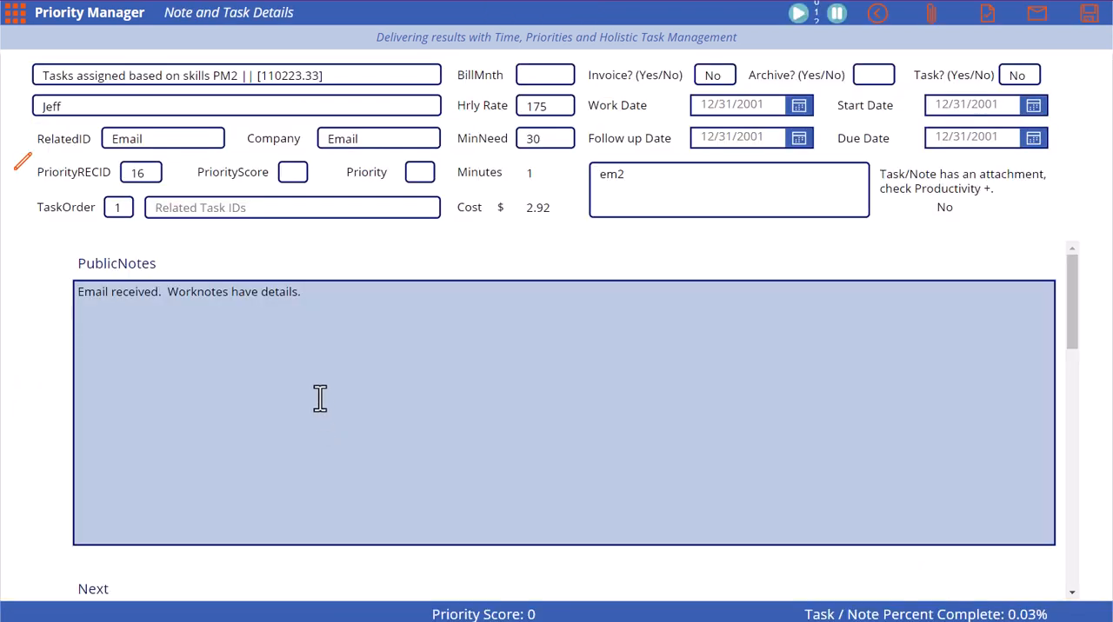
click(178, 207)
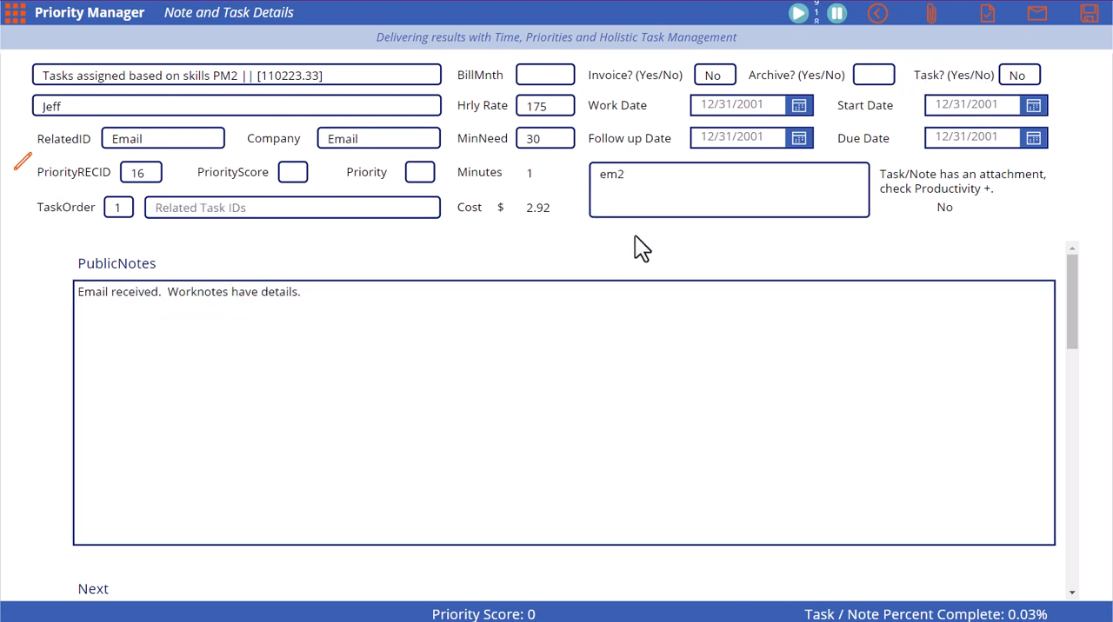
scroll(771, 383, down, 3)
scroll(769, 381, up, 3)
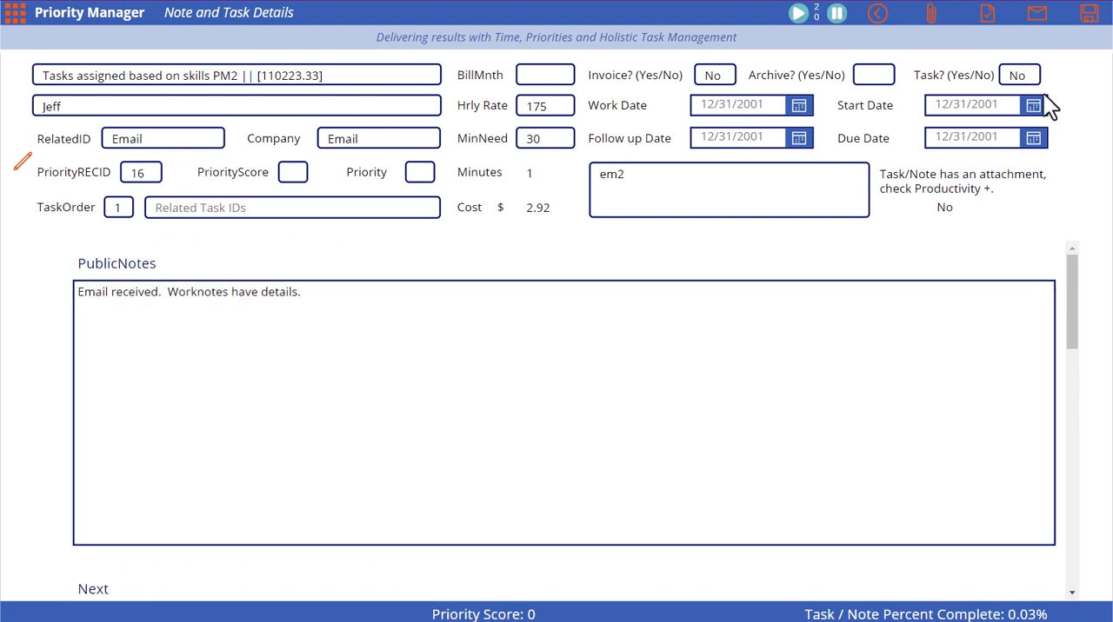
Turn the email note into a task by setting its Task value to Yes.
drag(1032, 77, 974, 81)
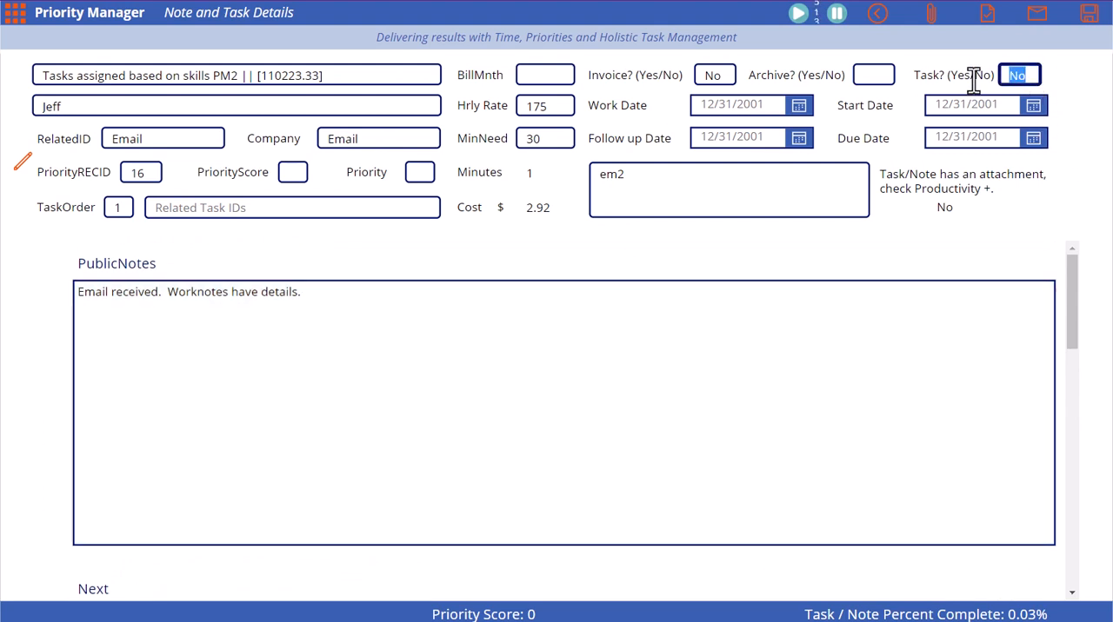
text(Yes)
key(Tab)
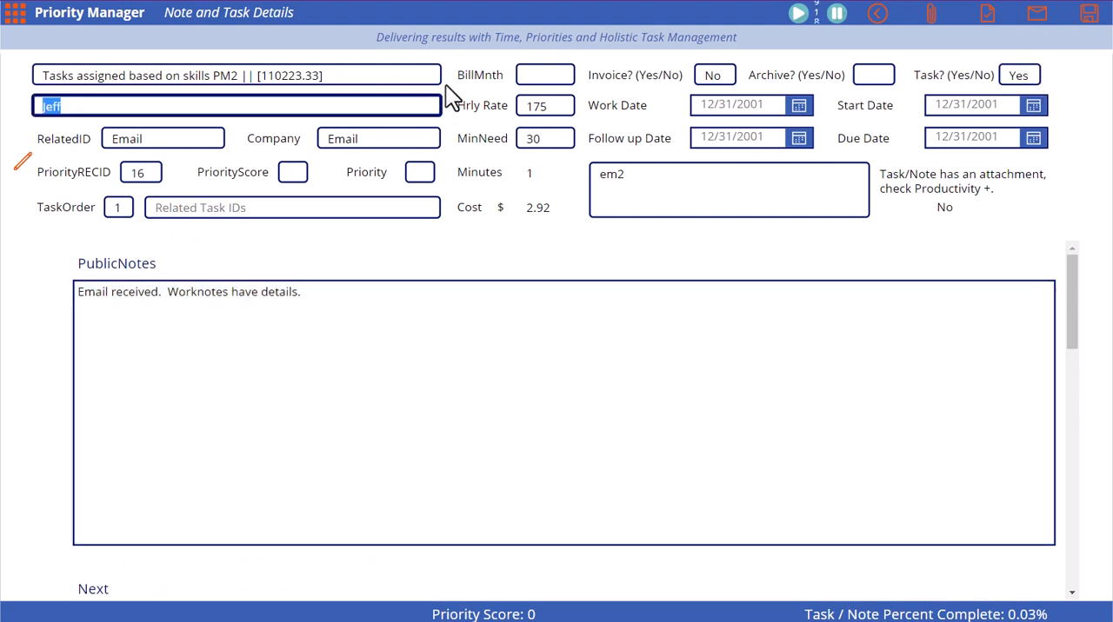
Set the task's start date and follow-up date to 2/11/2023 and save the record.
drag(322, 76, 259, 76)
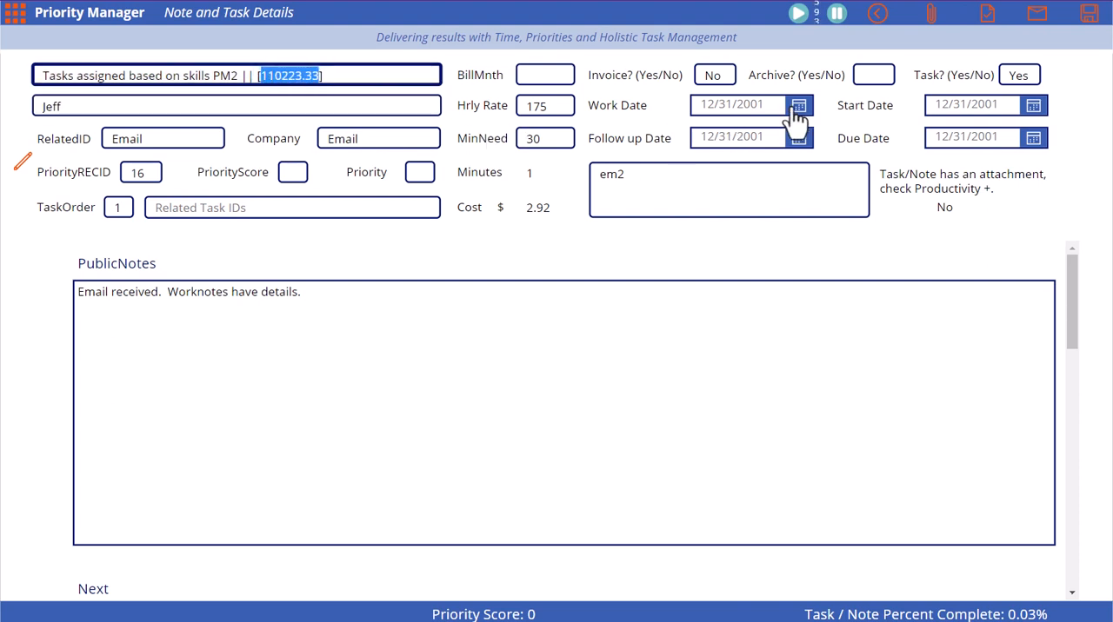
click(1034, 113)
click(1002, 528)
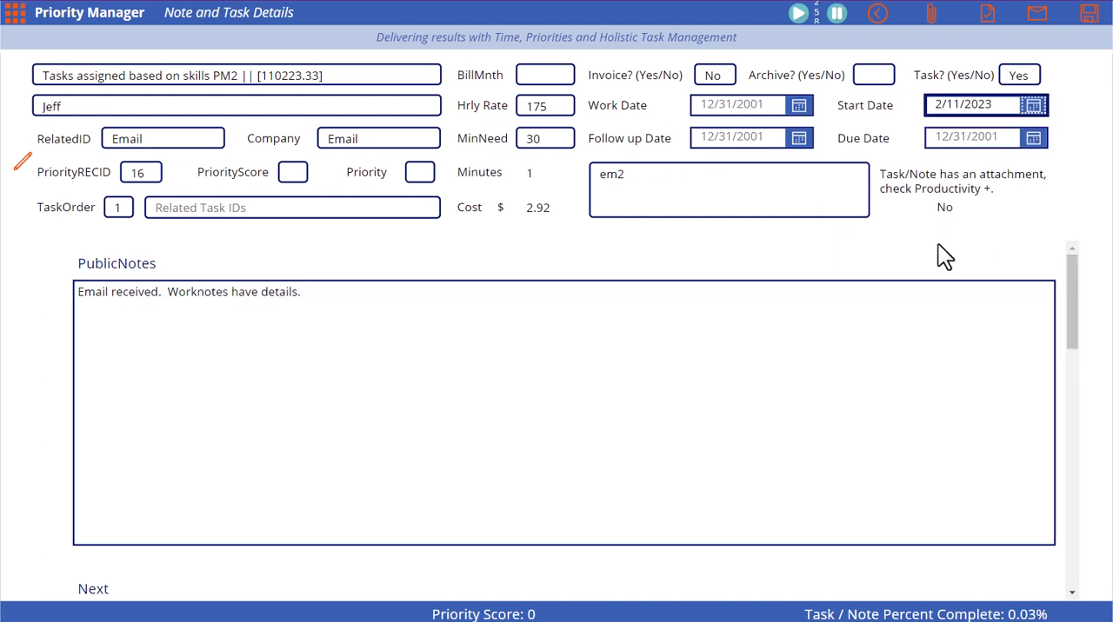
click(798, 139)
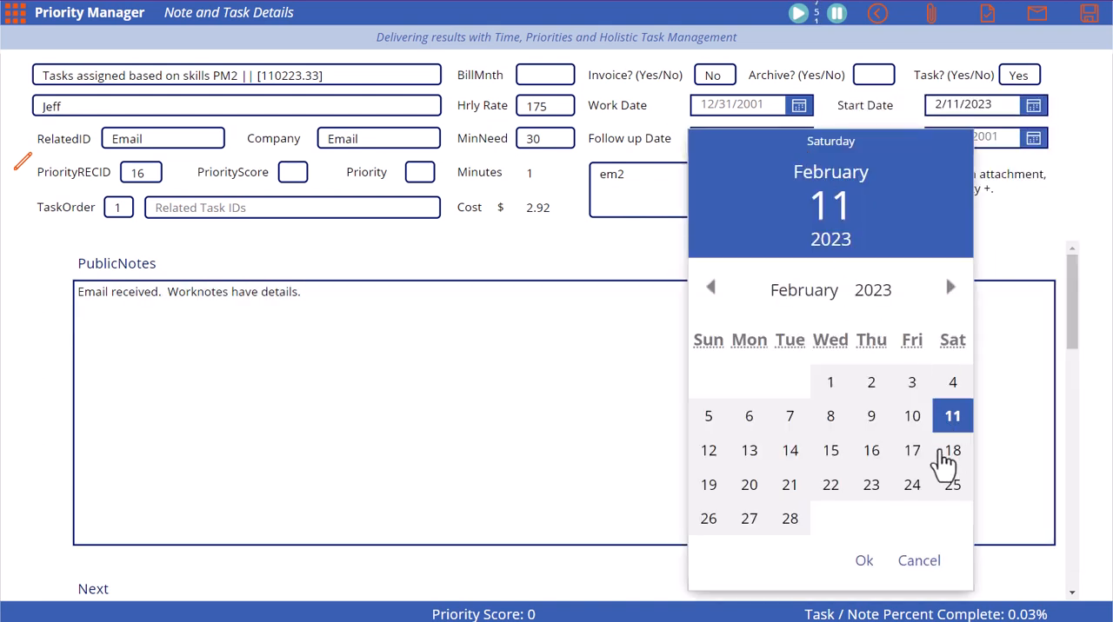
click(863, 561)
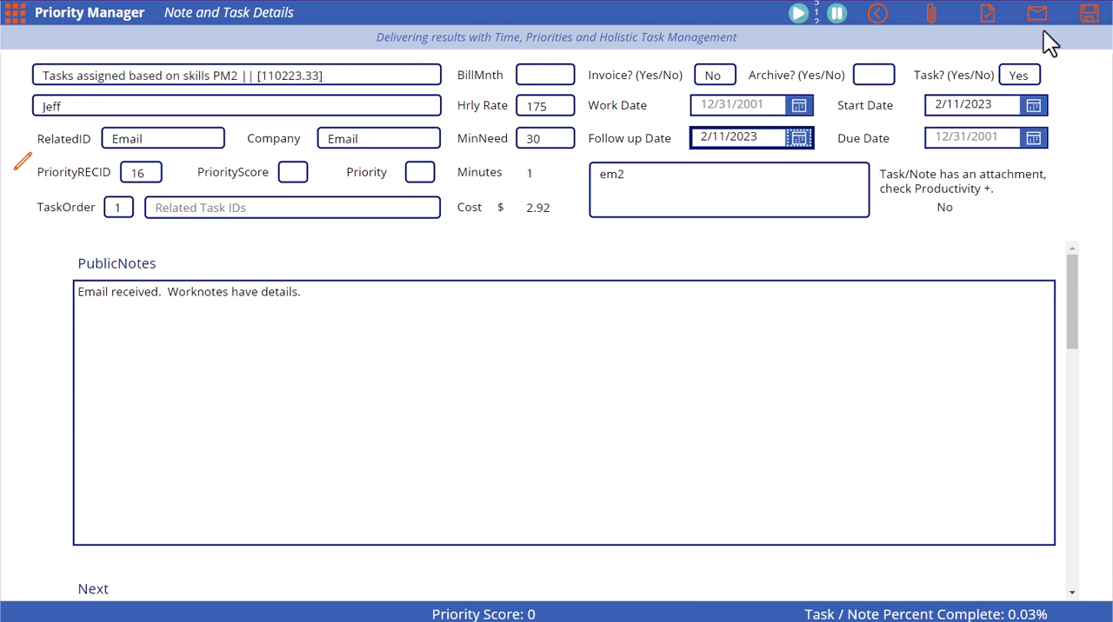
click(1086, 19)
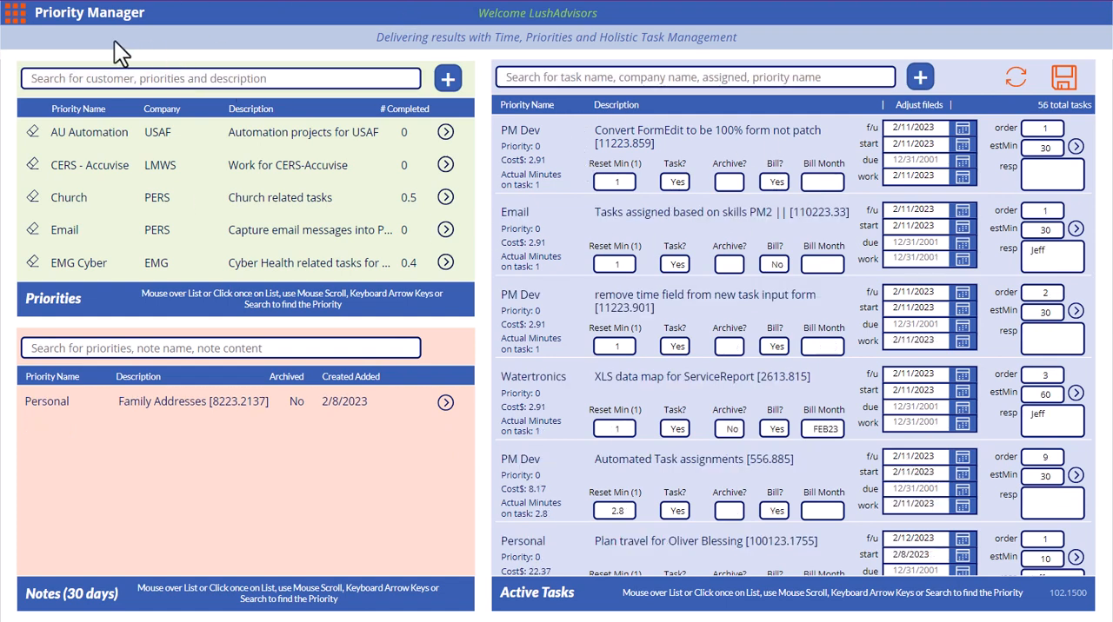
Open the "Tasks assigned based on skills PM2" task from today's tasks in the Time-Task Calendar.
click(17, 26)
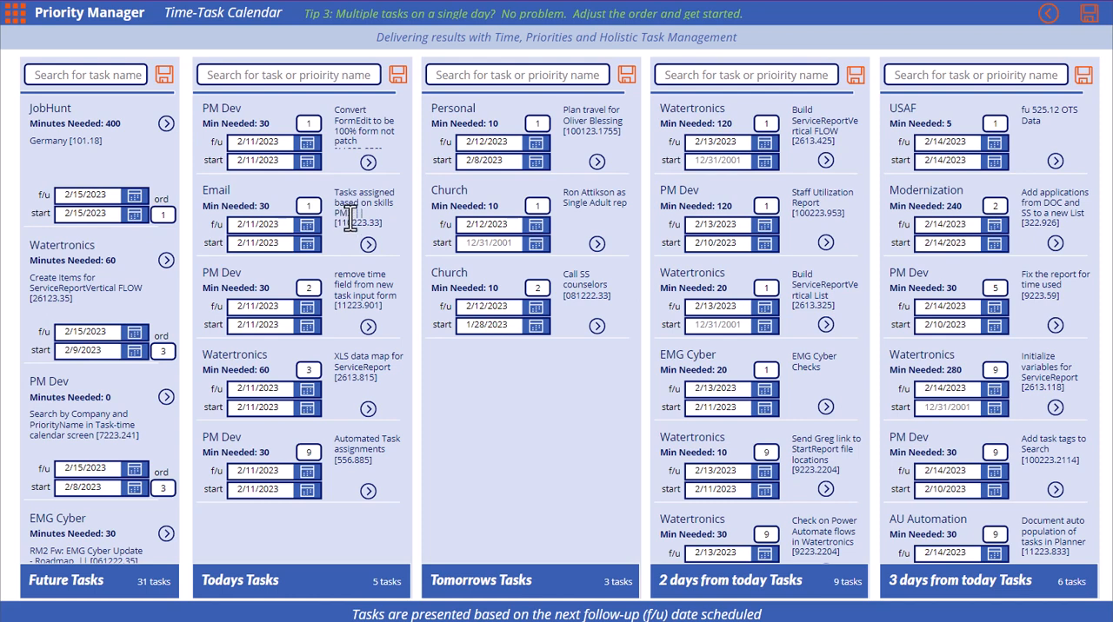
drag(353, 213, 335, 213)
click(368, 245)
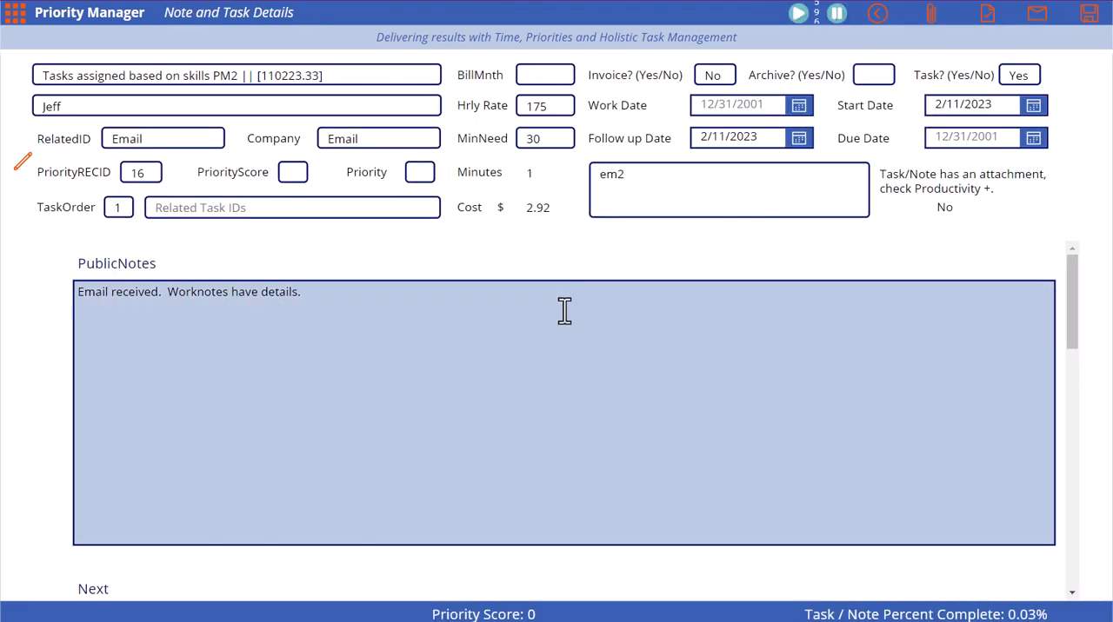
Review the emailed task's public notes, Next and CheckPoints entries, and return to the Time-Task Calendar.
scroll(574, 330, down, 3)
scroll(585, 335, up, 3)
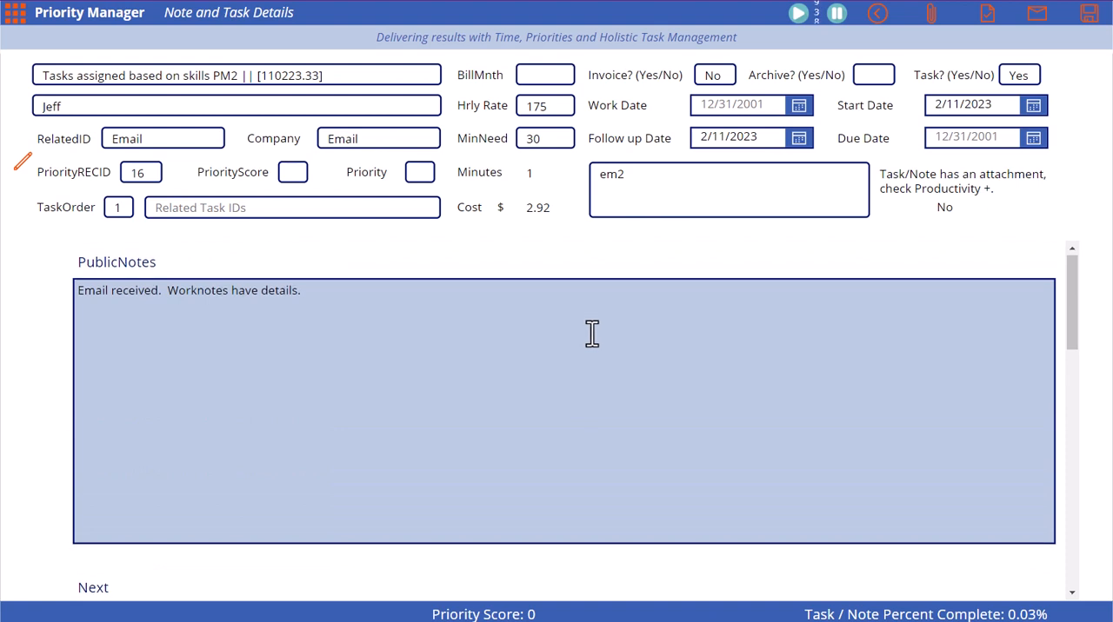
scroll(586, 329, down, 4)
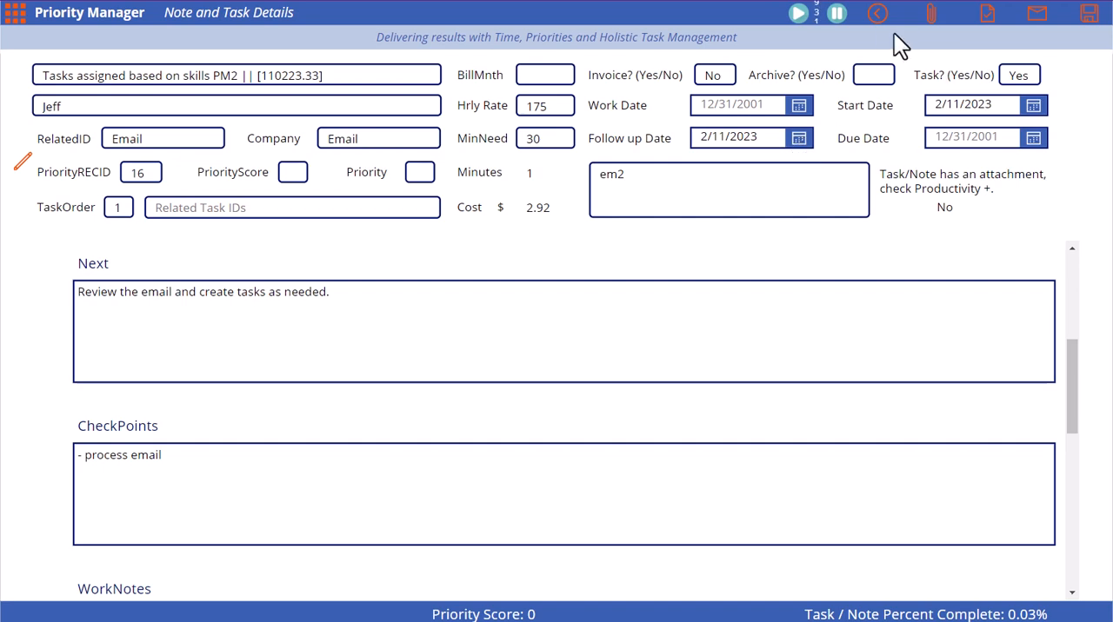
click(876, 13)
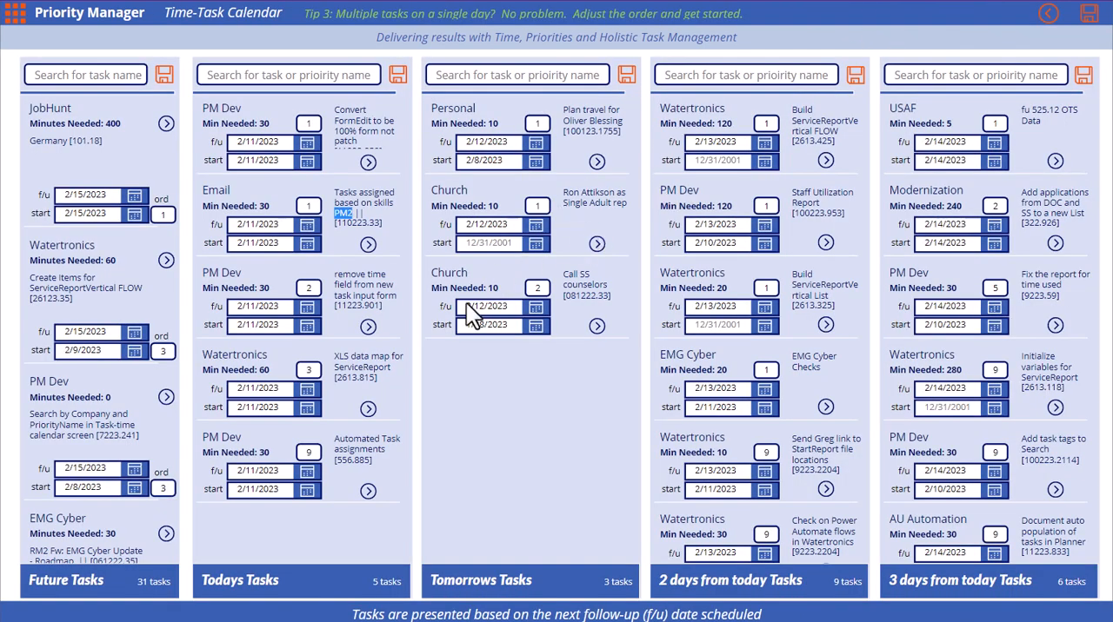
View the details of today's "Convert FormEdit to be 100% form not patch" task and go back to the calendar.
click(368, 165)
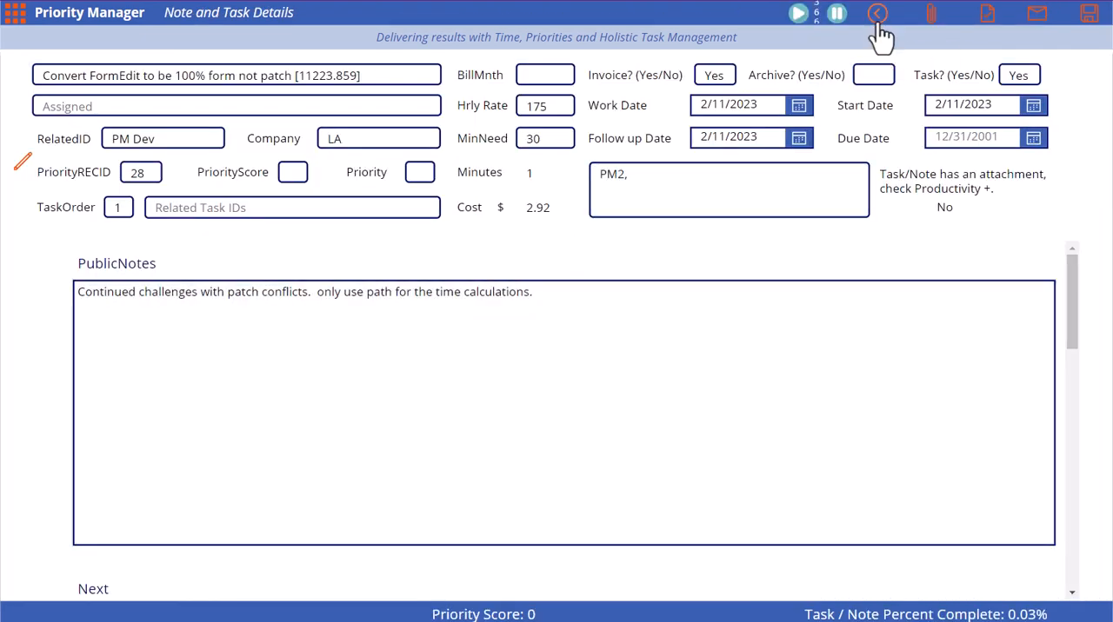
click(878, 21)
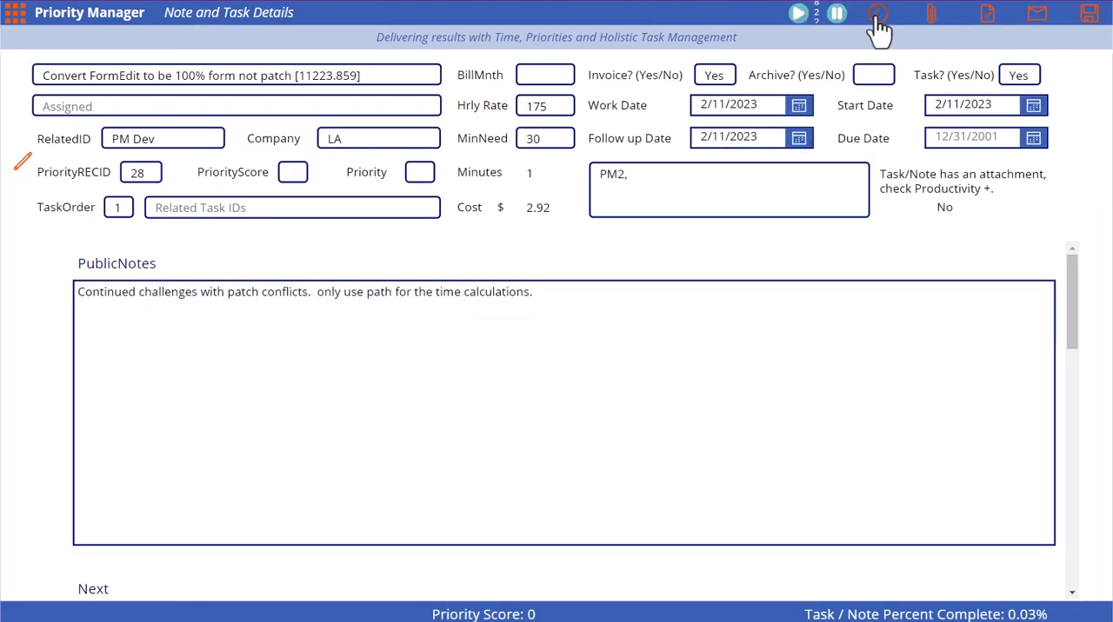